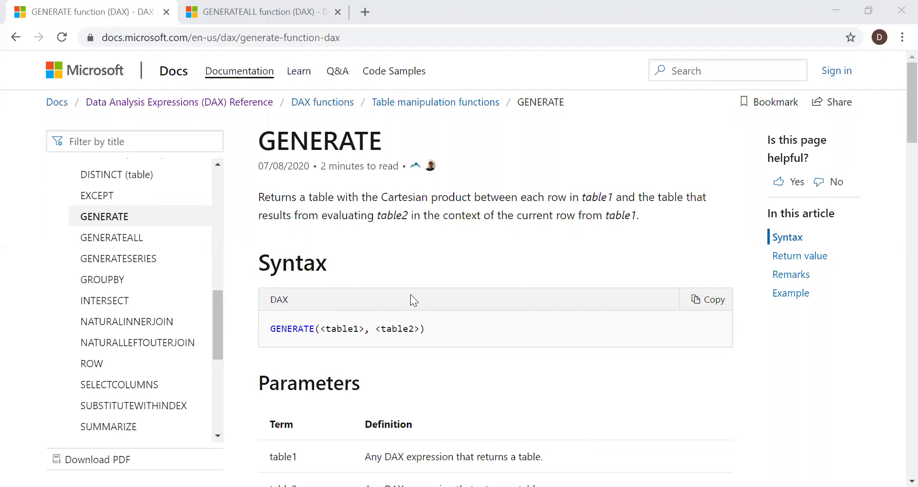
Clear the marked definition text and scroll to the model showing Cost_tbl linked one-to-one with Sales_tbl
{"action": "scroll", "coordinate": [410, 295], "scroll_direction": "down", "scroll_amount": 1}
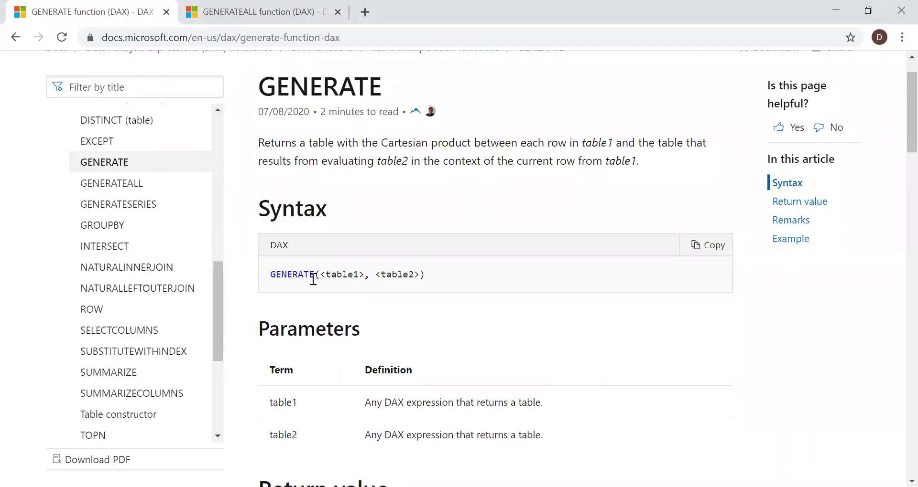
{"action": "scroll", "coordinate": [899, 148], "scroll_direction": "down", "scroll_amount": 1}
{"action": "left_click_drag", "start_coordinate": [278, 361], "coordinate": [404, 361]}
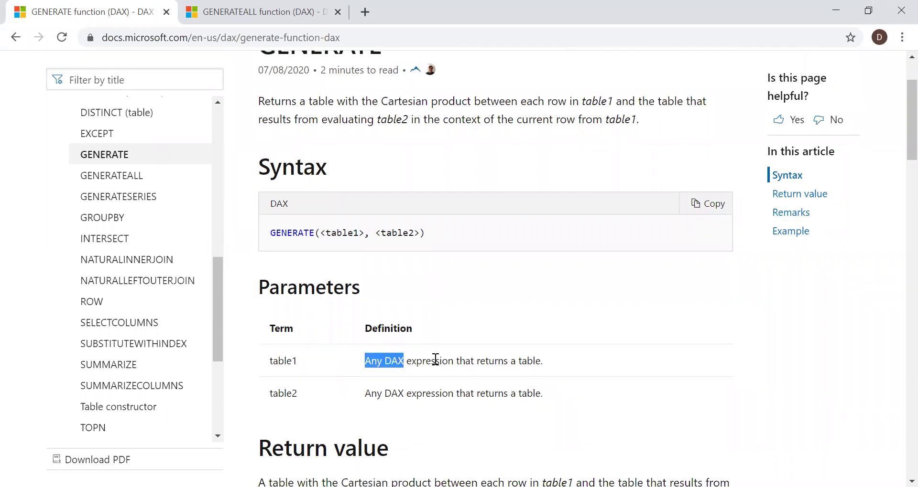
{"action": "left_click", "coordinate": [899, 209]}
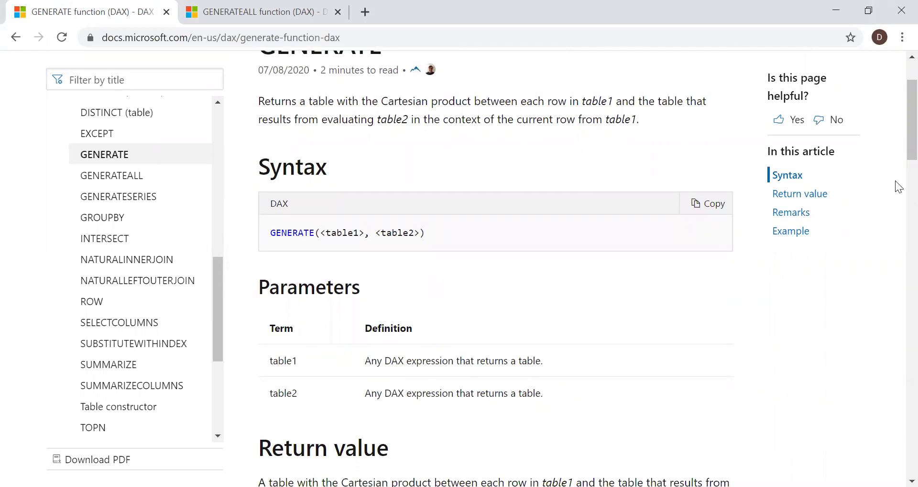
{"action": "scroll", "coordinate": [900, 151], "scroll_direction": "up", "scroll_amount": 2}
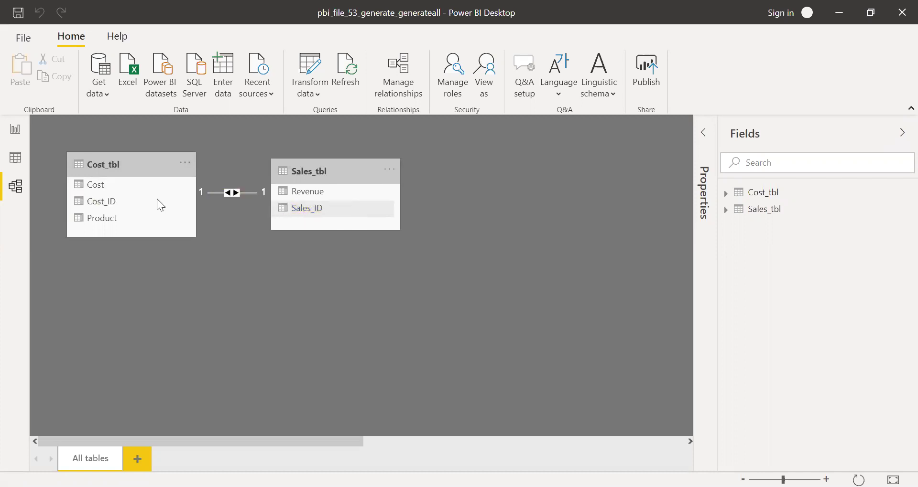
In Data view, review Cost_tbl's six rows, then display Sales_tbl's four Sales_ID and Revenue rows
{"action": "left_click", "coordinate": [16, 159]}
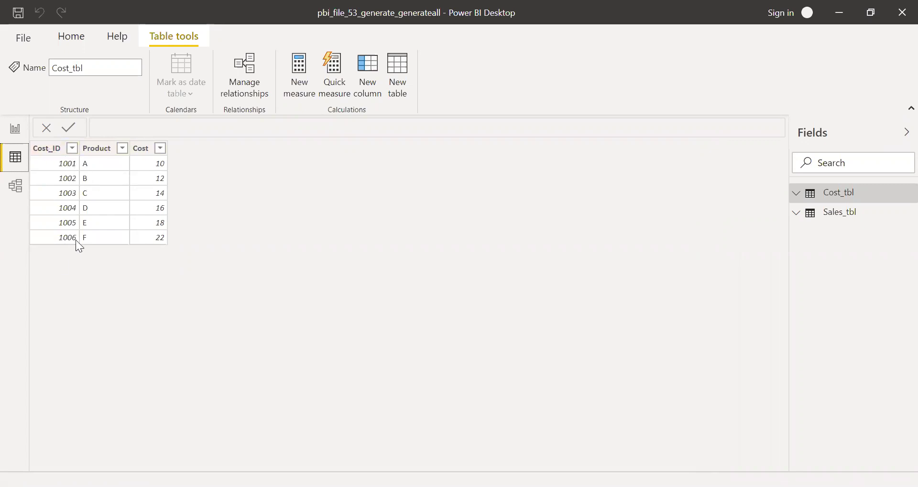
{"action": "left_click", "coordinate": [841, 218]}
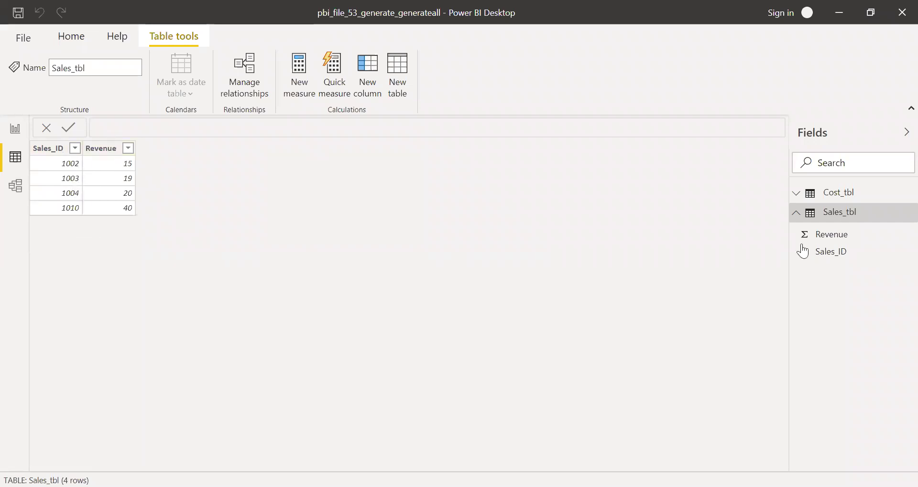
{"action": "left_click", "coordinate": [795, 213]}
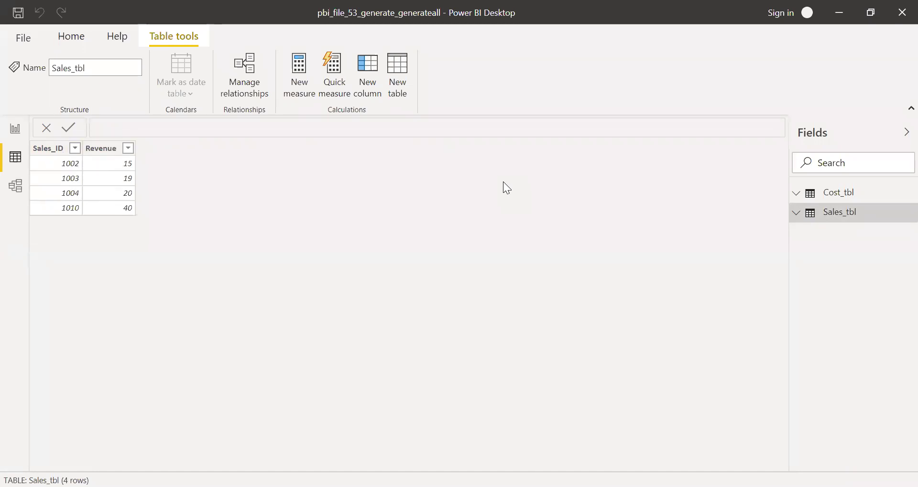
Add calculated table Natural_left_Outer_Join_tbl = NATURALLEFTOUTERJOIN(Cost_tbl,Sales_tbl)
{"action": "left_click", "coordinate": [397, 85]}
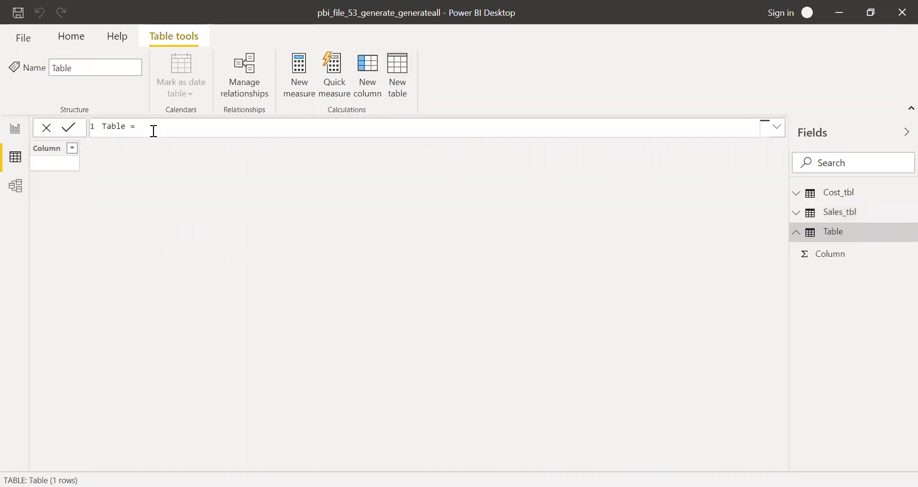
{"action": "type", "text": "Natural_left_Outer_ Join_tbl = natu"}
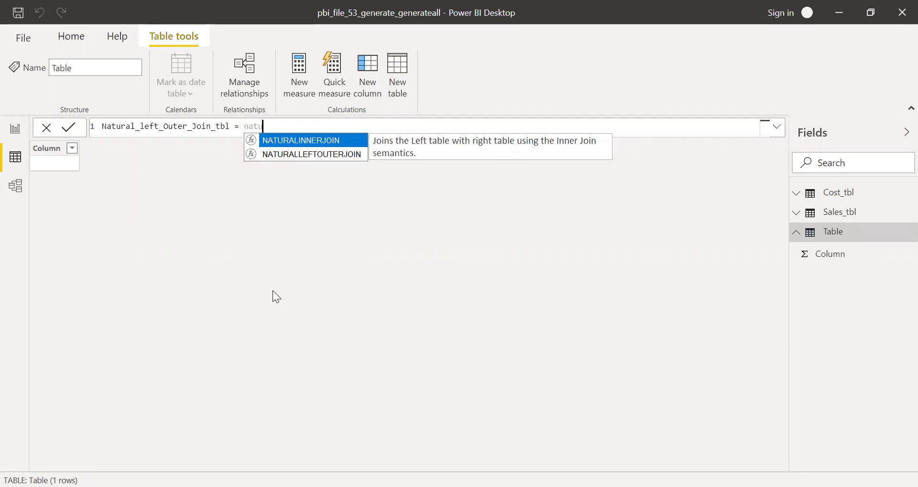
{"action": "key", "text": "Down"}
{"action": "key", "text": "Tab"}
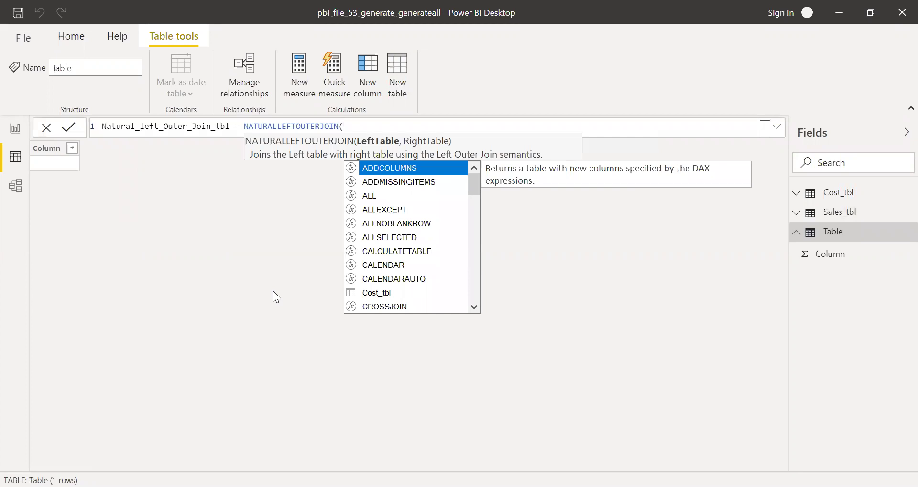
{"action": "type", "text": "cos"}
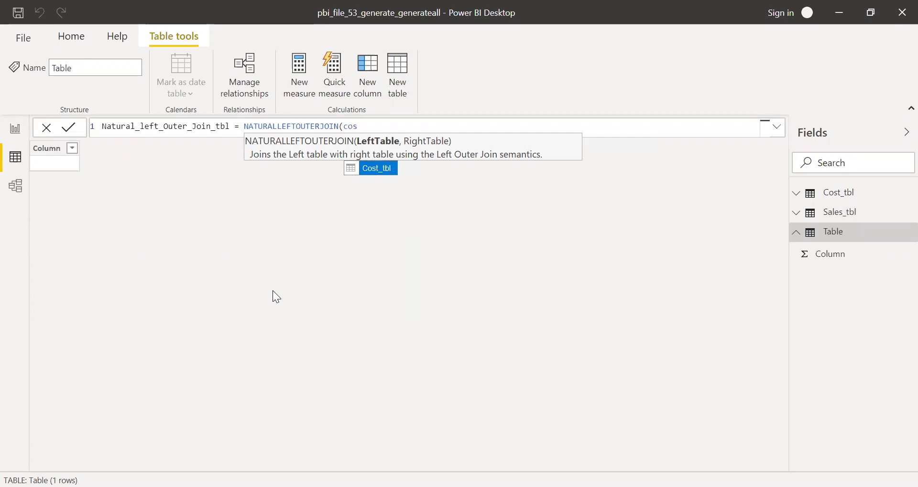
{"action": "key", "text": "Tab"}
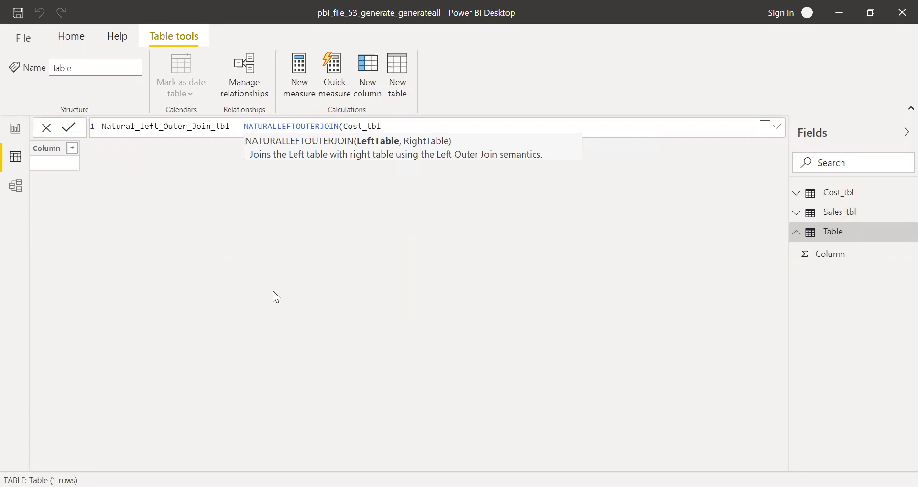
{"action": "type", "text": ","}
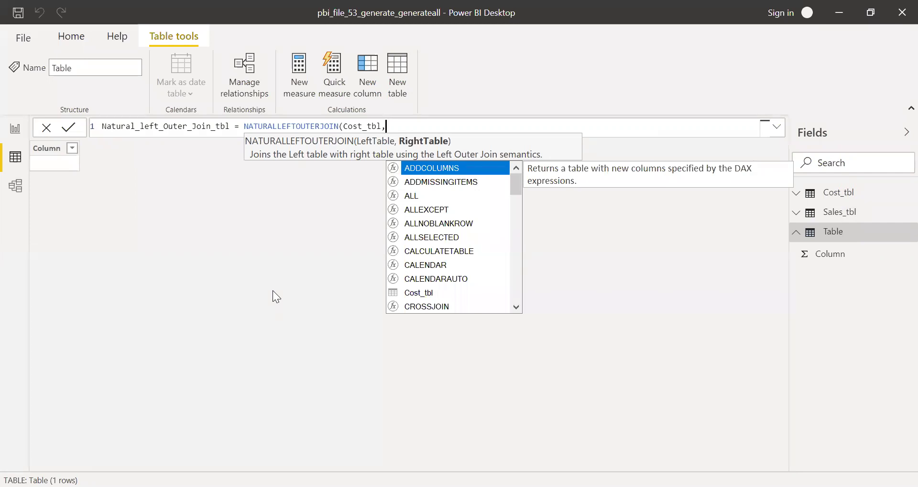
{"action": "type", "text": "sale"}
{"action": "key", "text": "Tab"}
{"action": "type", "text": ")"}
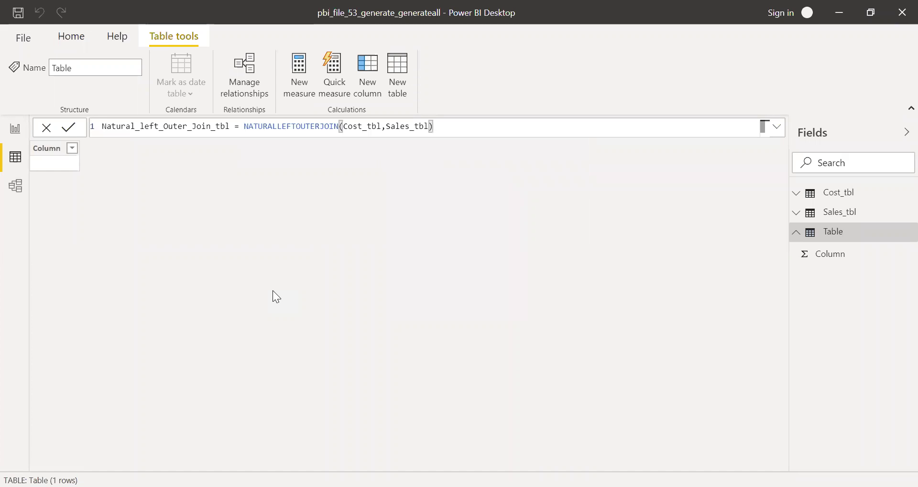
{"action": "key", "text": "Return"}
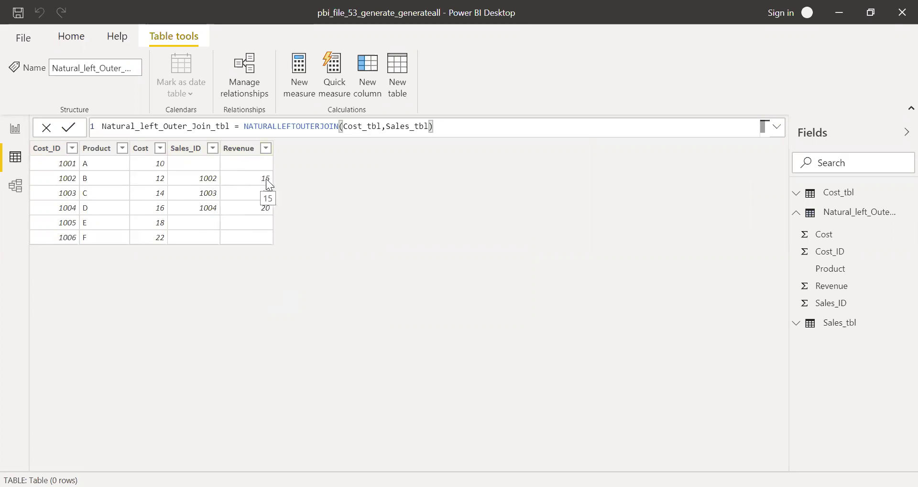
Replace Sales_tbl in the join formula with CALCULATETABLE(Sales_tbl,Sales_tbl[Revenue]>15), then highlight that call
{"action": "left_click", "coordinate": [387, 128]}
{"action": "type", "text": "CALC"}
{"action": "key", "text": "Tab"}
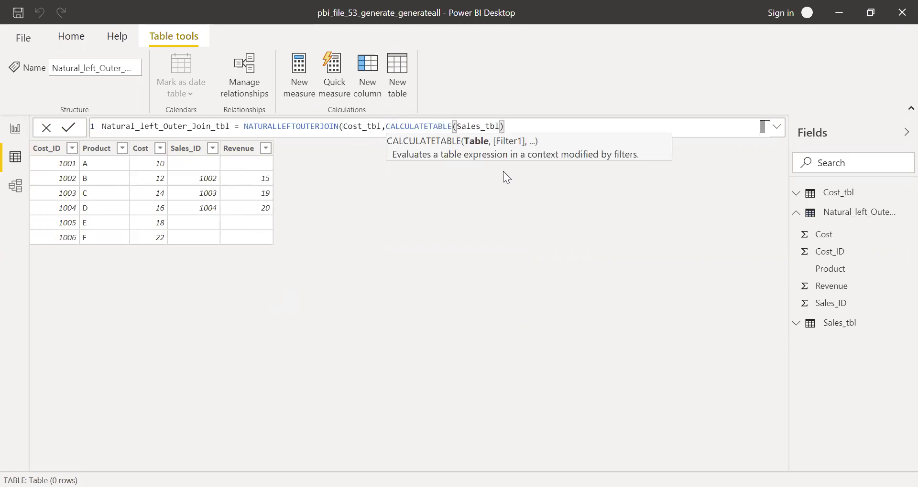
{"action": "left_click", "coordinate": [500, 126]}
{"action": "type", "text": ",sal"}
{"action": "key", "text": "Down"}
{"action": "key", "text": "Tab"}
{"action": "type", "text": ">15"}
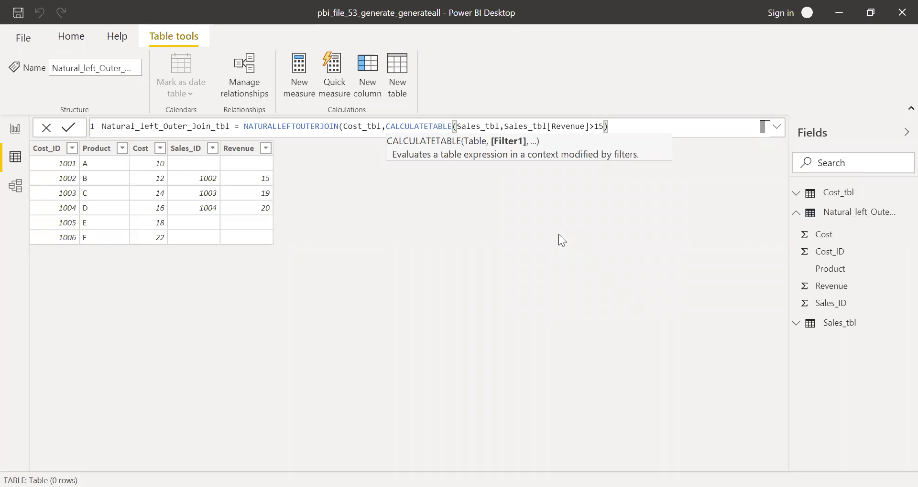
{"action": "key", "text": "Return"}
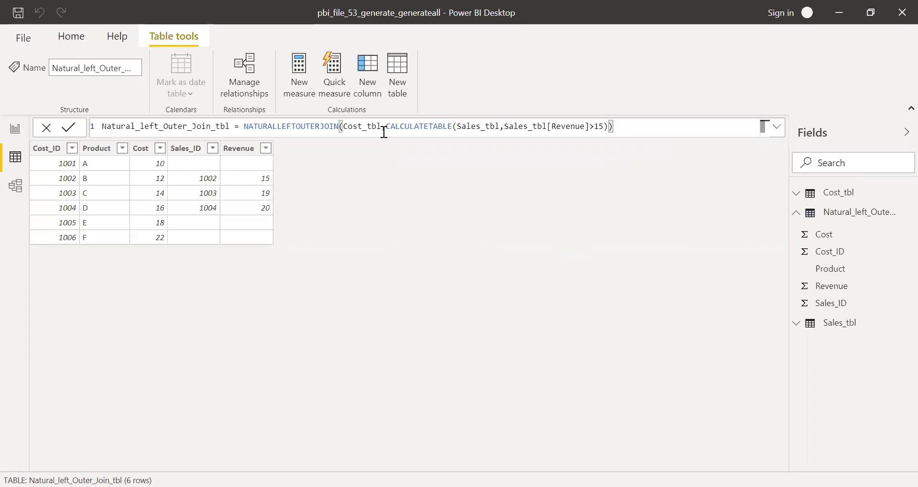
{"action": "left_click_drag", "start_coordinate": [386, 126], "coordinate": [605, 127]}
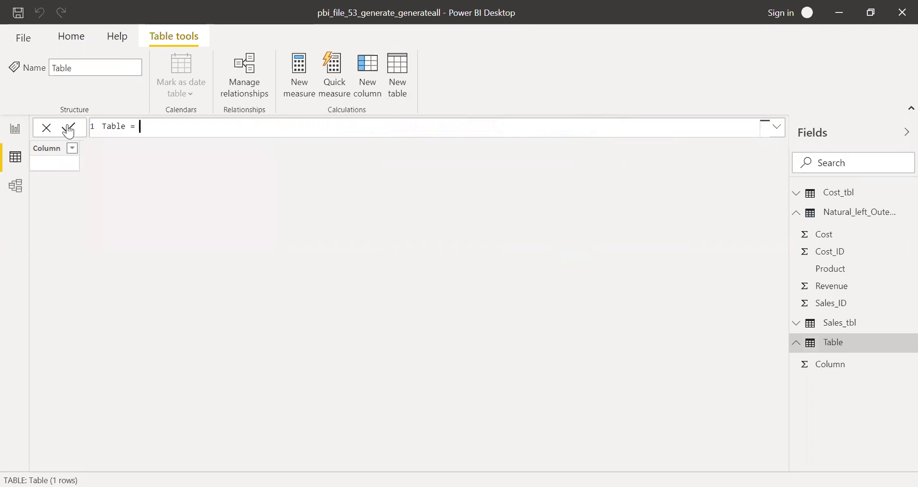
Define the calculated table generate_tbl = GENERATE(Cost_tbl,Sales_tbl)
{"action": "type", "text": "gener"}
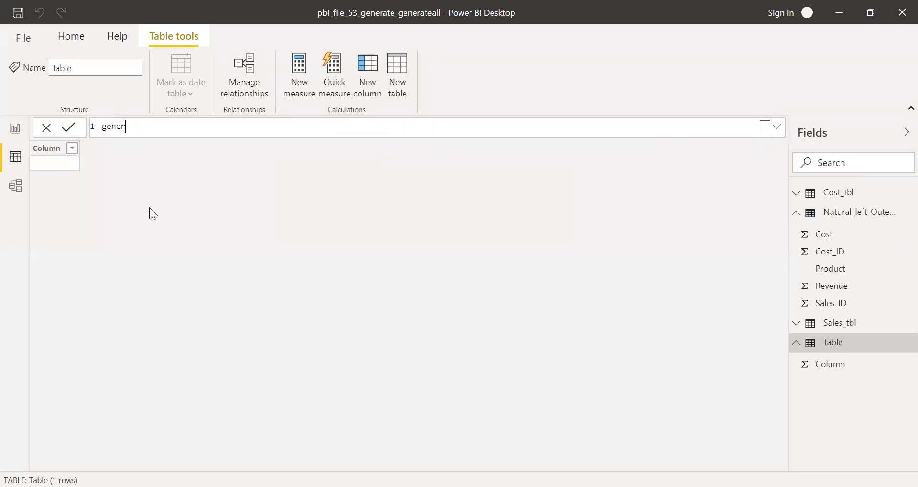
{"action": "type", "text": "ate_t"}
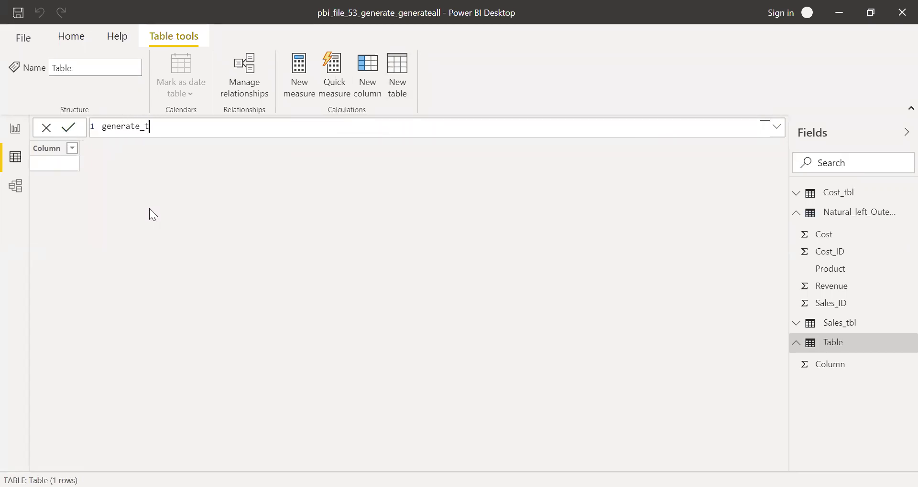
{"action": "type", "text": "bl = gen"}
{"action": "key", "text": "Tab"}
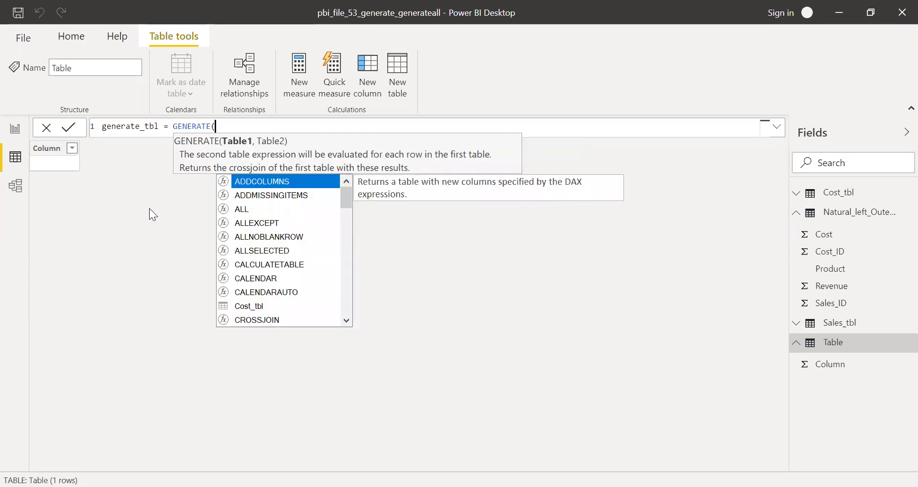
{"action": "type", "text": "cost_tbl"}
{"action": "key", "text": "Tab"}
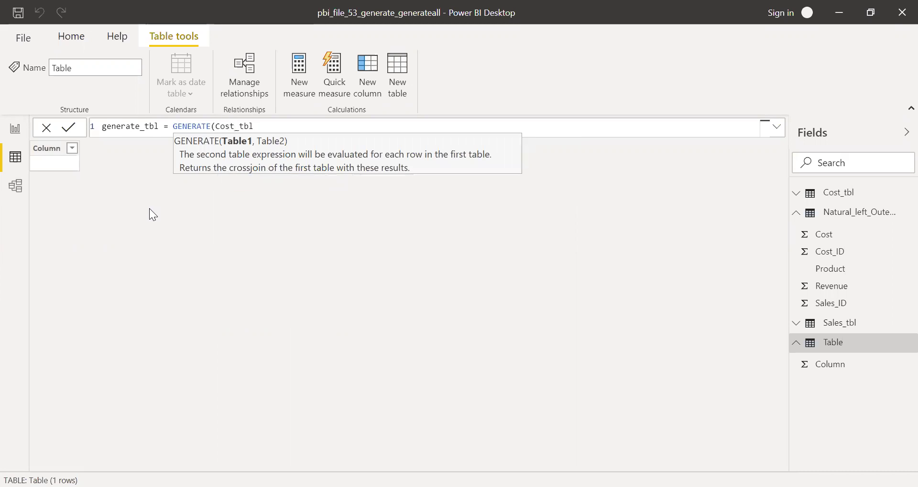
{"action": "type", "text": ",as"}
{"action": "key", "text": "BackSpace"}
{"action": "key", "text": "BackSpace"}
{"action": "type", "text": "sa"}
{"action": "key", "text": "Tab"}
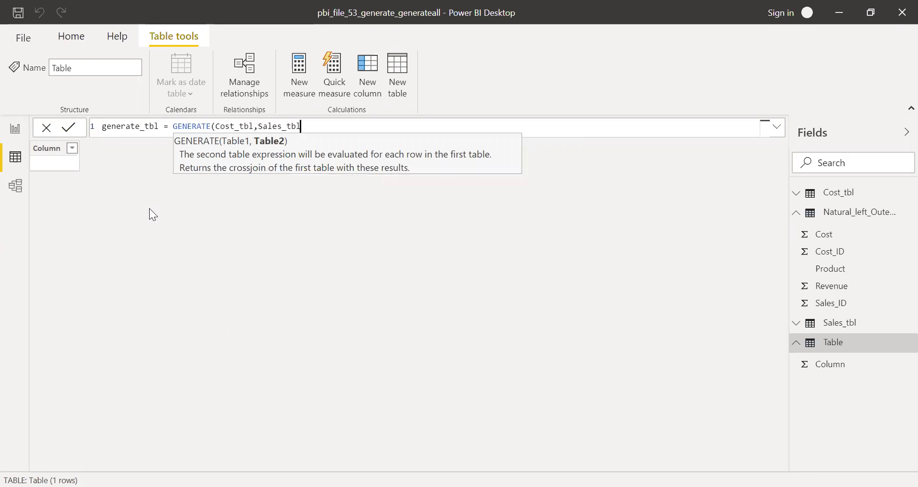
{"action": "type", "text": ")"}
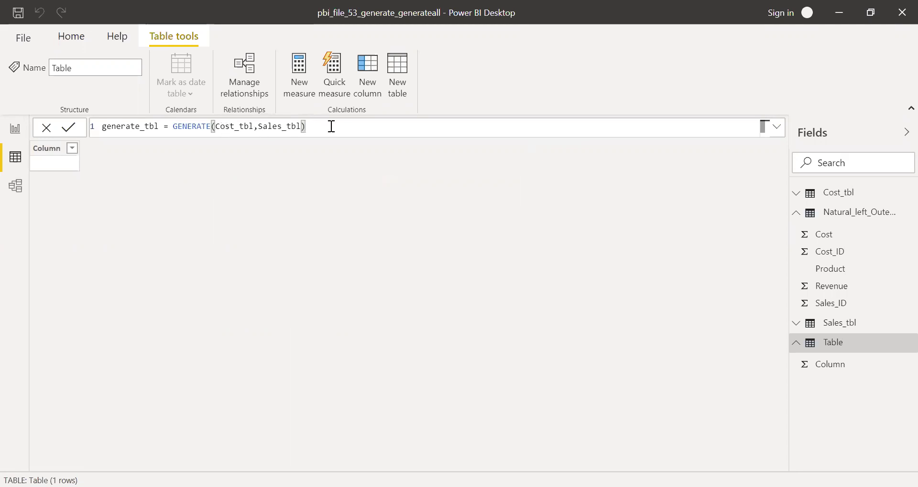
{"action": "key", "text": "Return"}
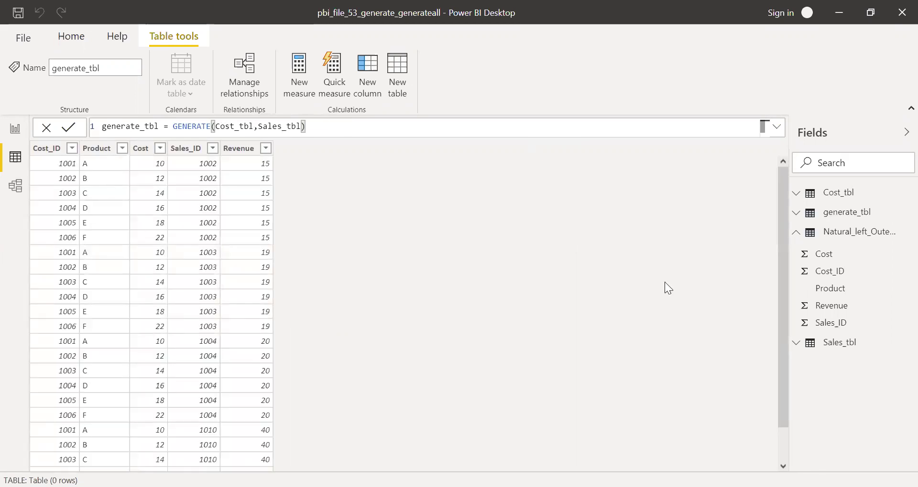
Change generate_tbl's formula to GENERATE(Cost_tbl,CALCULATETABLE(Sales_tbl)), leaving rows for Cost_ID 1002–1004
{"action": "left_click_drag", "start_coordinate": [779, 240], "coordinate": [779, 161]}
{"action": "left_click", "coordinate": [256, 126]}
{"action": "type", "text": "CALCULATETABLE("}
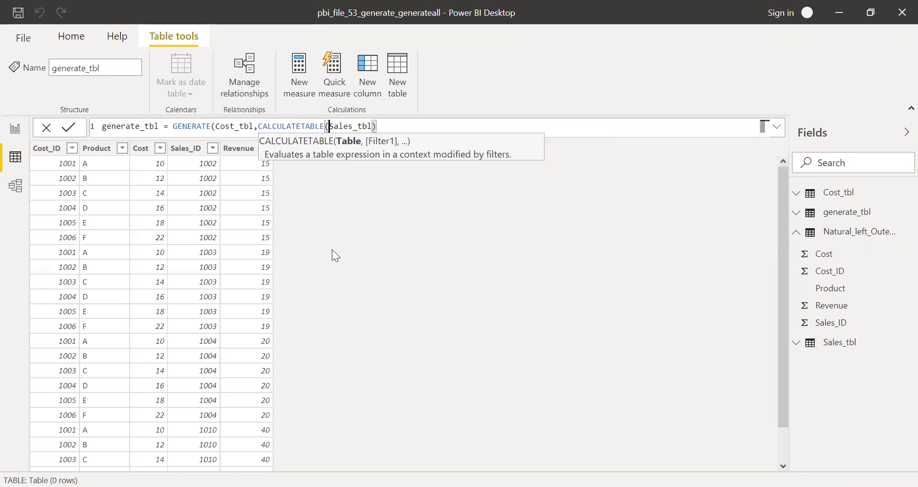
{"action": "left_click", "coordinate": [380, 127]}
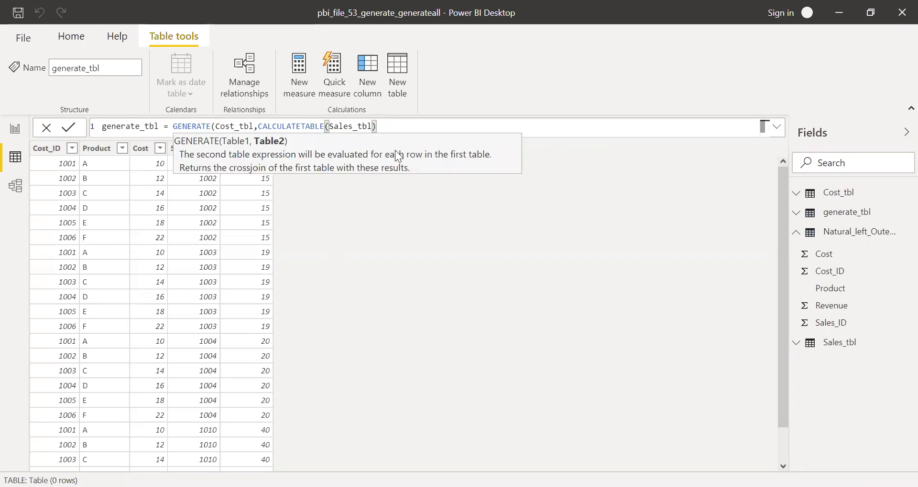
{"action": "type", "text": ")"}
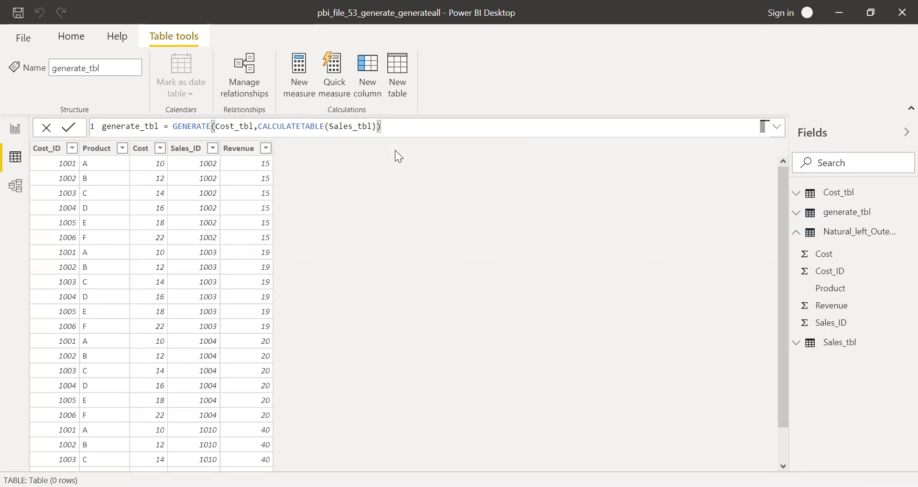
{"action": "key", "text": "Return"}
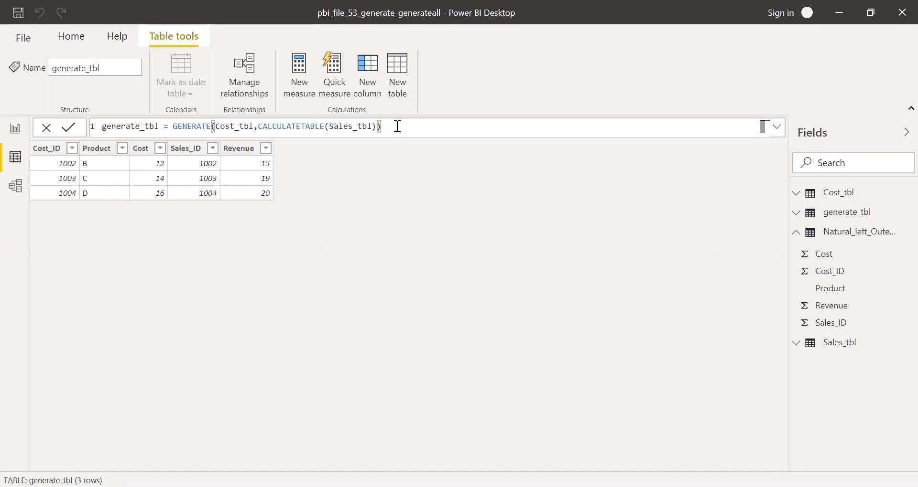
Add the Sales_tbl[Revenue]>15 filter inside CALCULATETABLE in generate_tbl's formula
{"action": "left_click", "coordinate": [373, 127]}
{"action": "type", "text": ","}
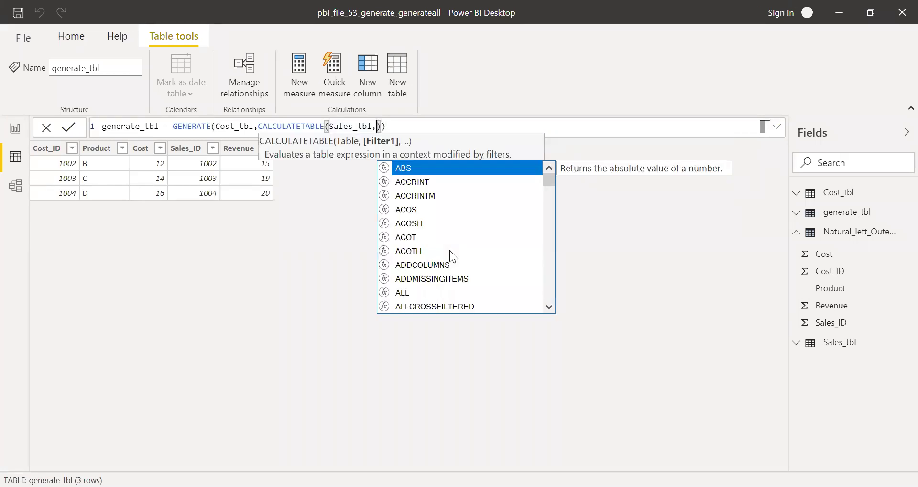
{"action": "type", "text": "sale"}
{"action": "key", "text": "Down"}
{"action": "key", "text": "Tab"}
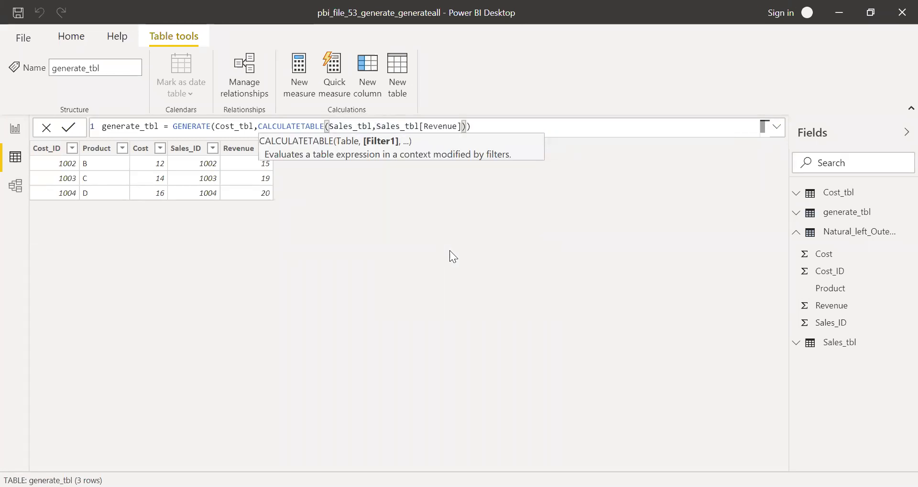
{"action": "type", "text": ">15"}
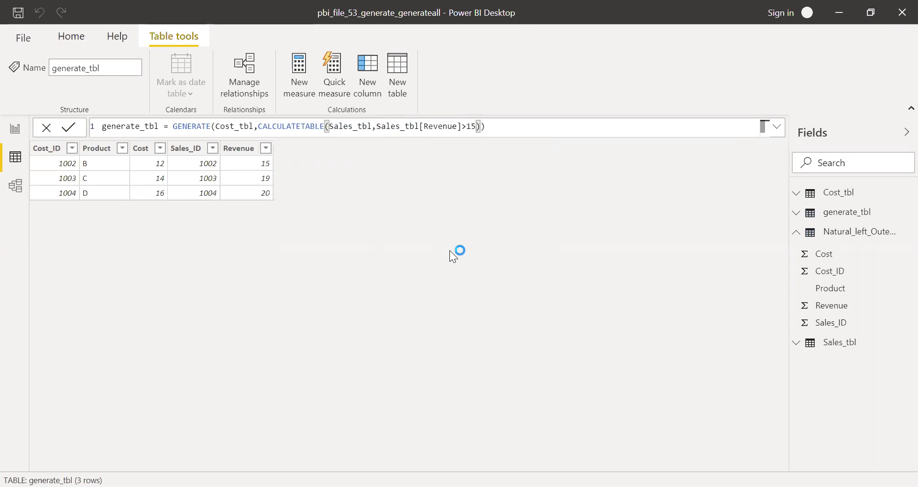
{"action": "type", "text": ")"}
{"action": "key", "text": "Return"}
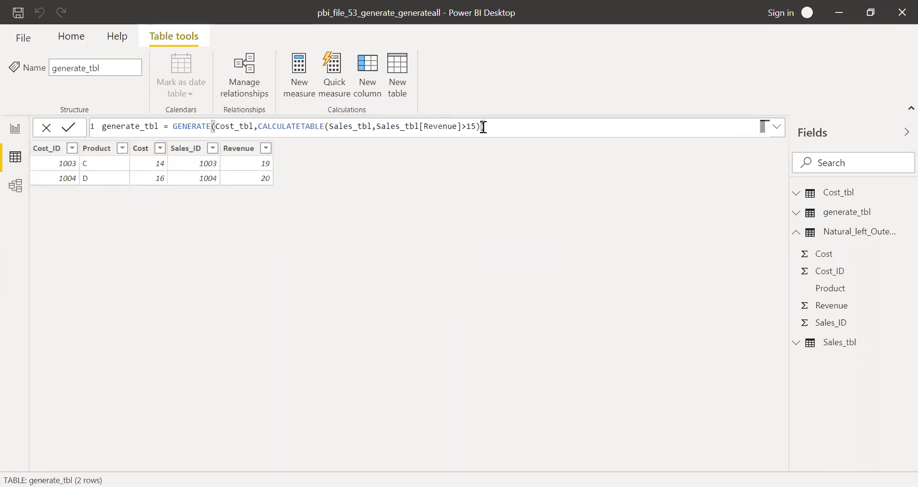
Highlight the Revenue>15 condition, then the whole CALCULATETABLE filter expression, in the formula
{"action": "left_click_drag", "start_coordinate": [475, 126], "coordinate": [425, 127]}
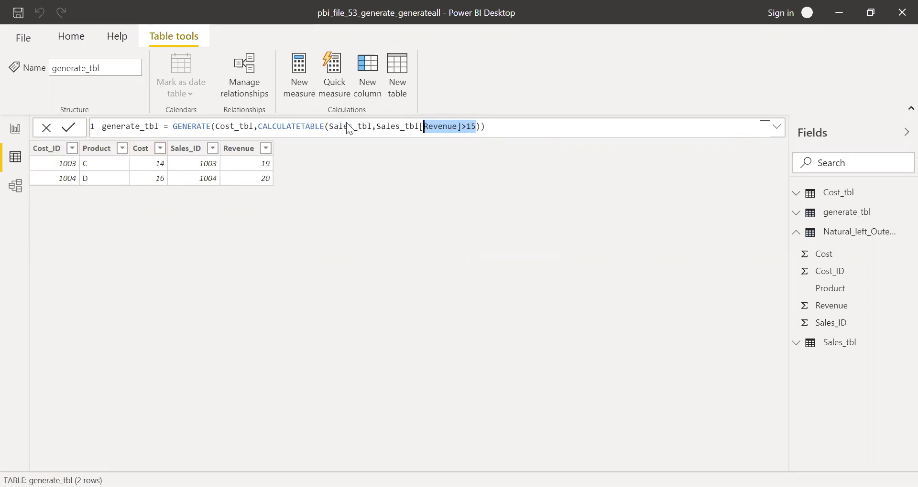
{"action": "left_click", "coordinate": [496, 128]}
{"action": "left_click_drag", "start_coordinate": [477, 127], "coordinate": [291, 128]}
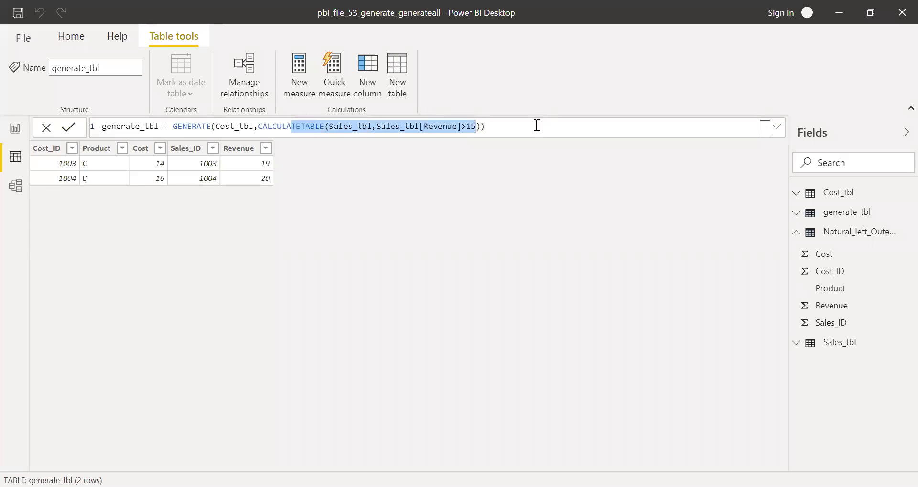
{"action": "left_click", "coordinate": [537, 125]}
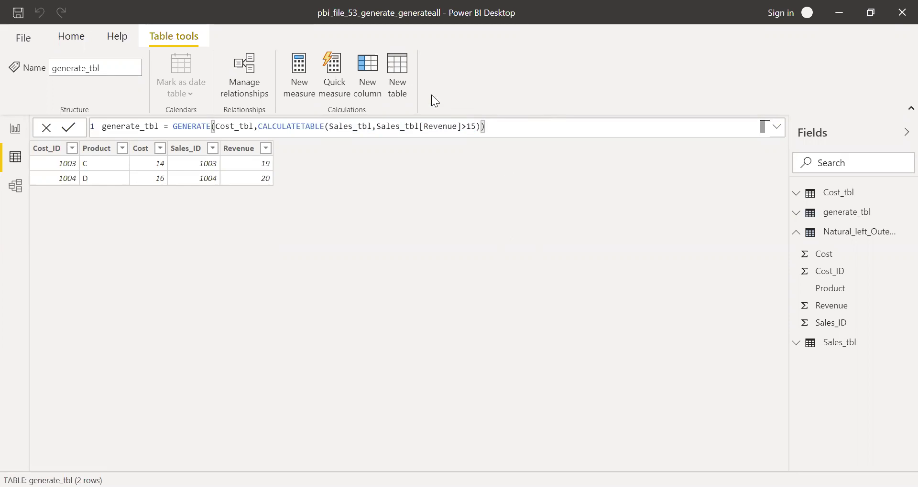
Add calculated table generateall_tbl = GENERATEALL(Cost_tbl,Sales_tbl)
{"action": "left_click", "coordinate": [400, 80]}
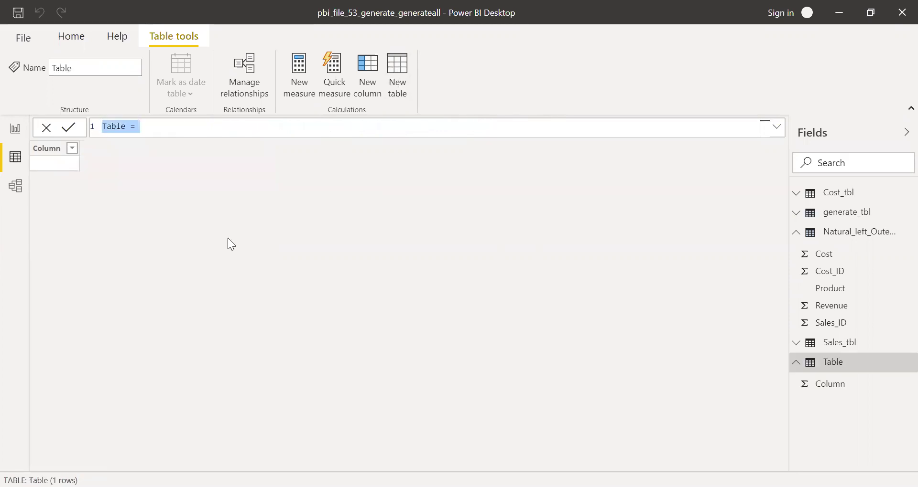
{"action": "type", "text": "generatea"}
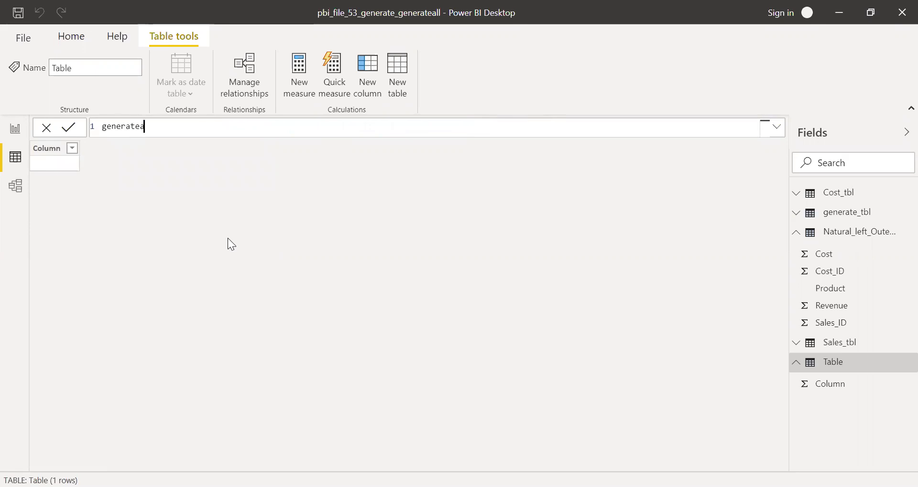
{"action": "type", "text": "ll_tbl = gen"}
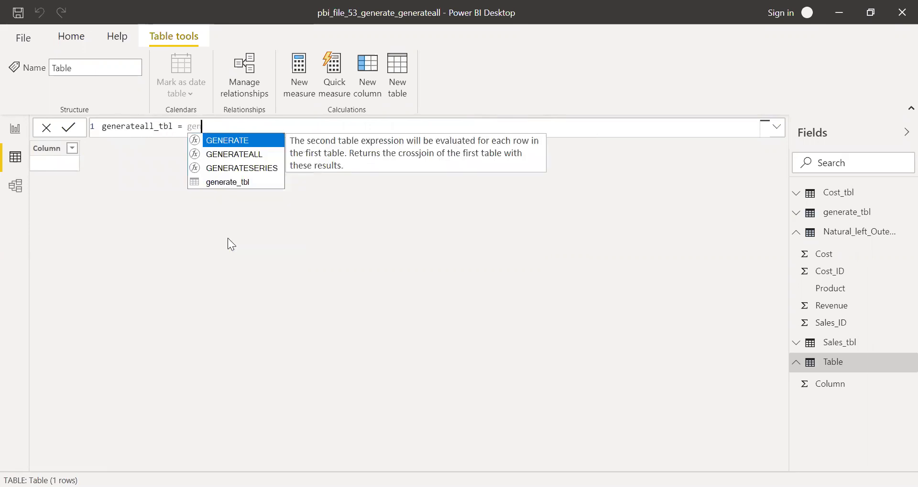
{"action": "key", "text": "Down"}
{"action": "key", "text": "Tab"}
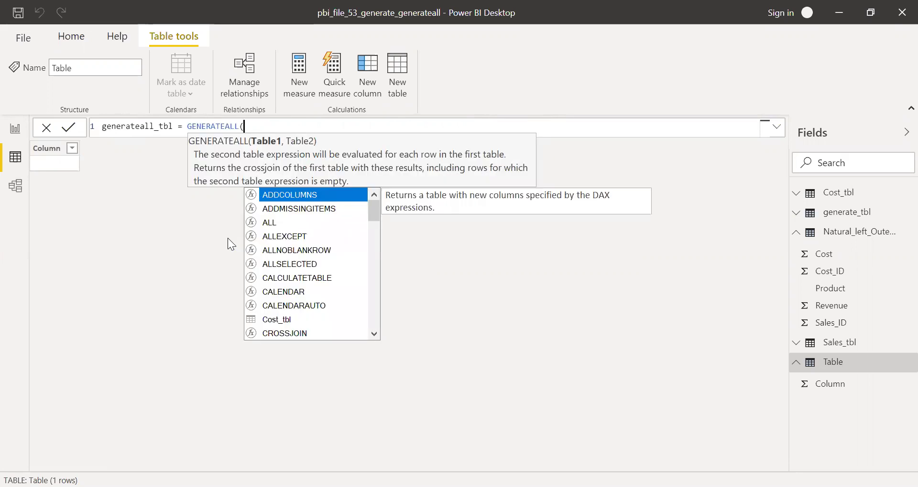
{"action": "type", "text": "cos"}
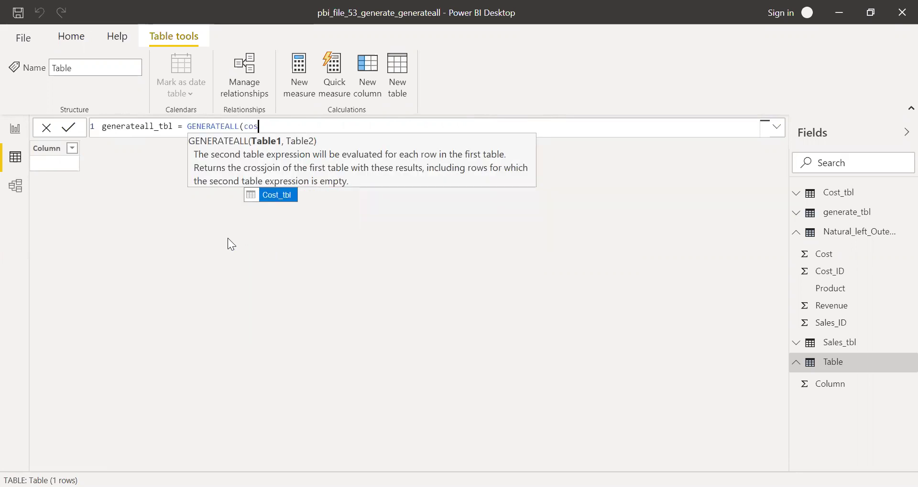
{"action": "key", "text": "Tab"}
{"action": "type", "text": ",sale"}
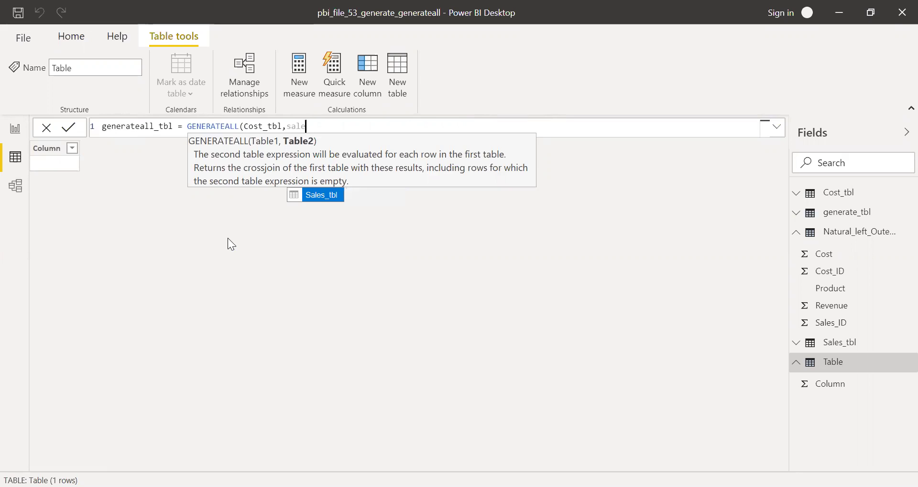
{"action": "key", "text": "Tab"}
{"action": "type", "text": ")"}
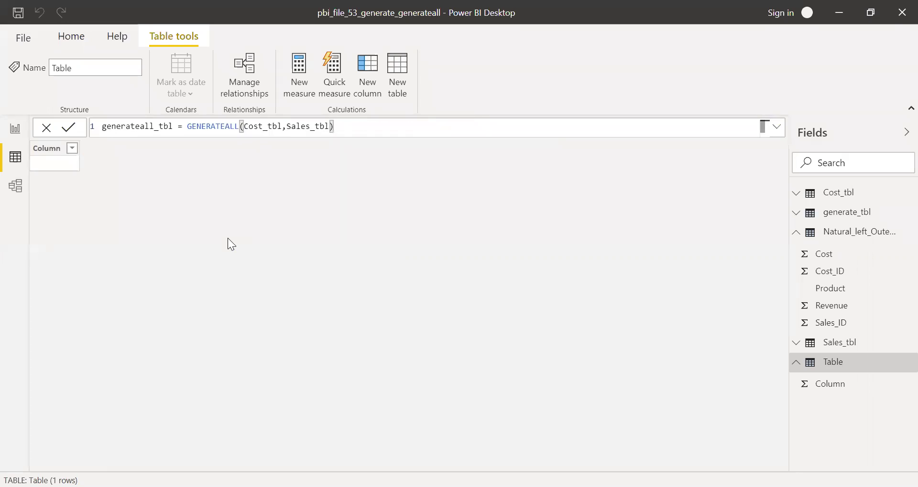
{"action": "key", "text": "Return"}
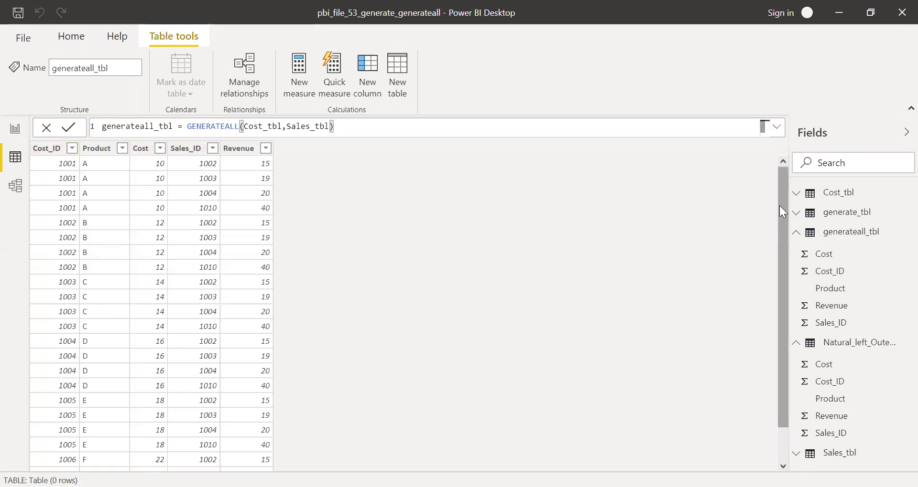
Change generateall_tbl's formula to GENERATEALL(Cost_tbl,CALCULATETABLE(Sales_tbl))
{"action": "left_click_drag", "start_coordinate": [781, 206], "coordinate": [787, 178]}
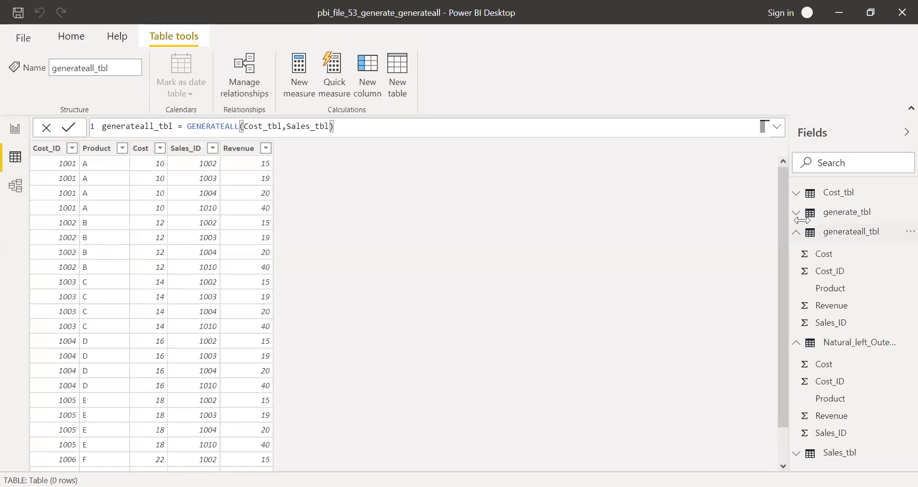
{"action": "left_click", "coordinate": [286, 126]}
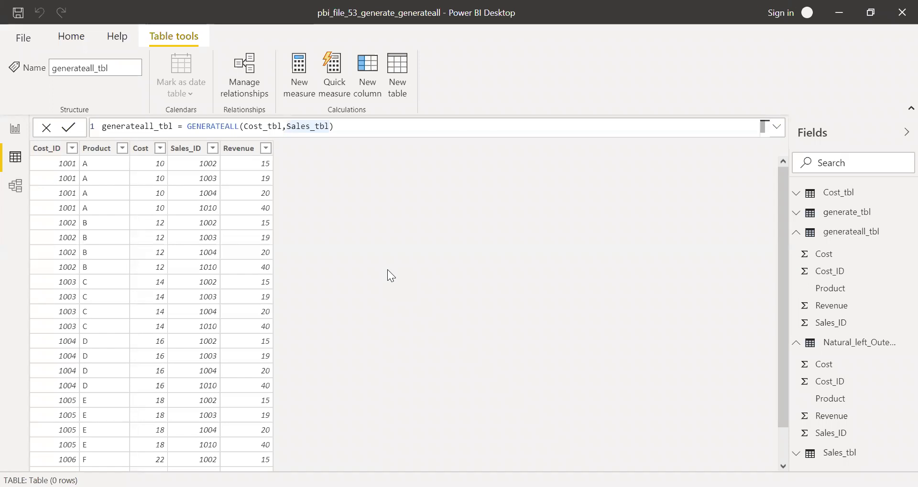
{"action": "type", "text": "CALCULATETABLE("}
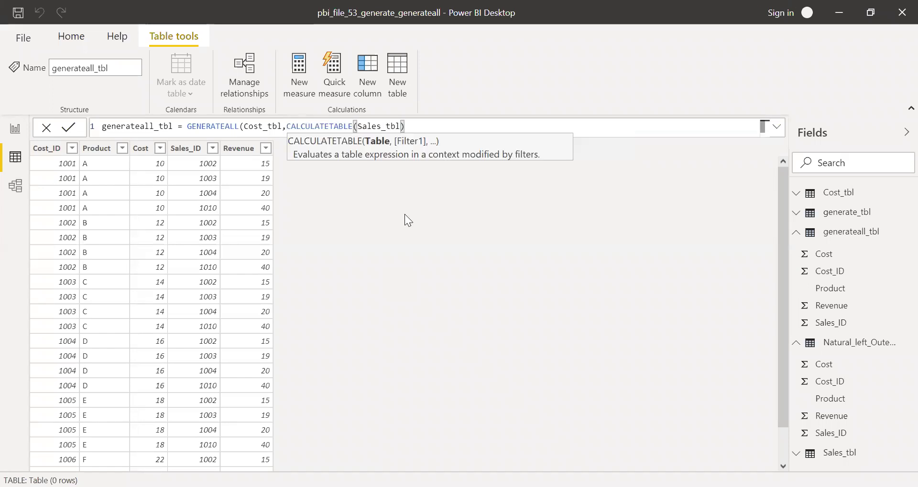
{"action": "left_click", "coordinate": [415, 126]}
{"action": "type", "text": ")"}
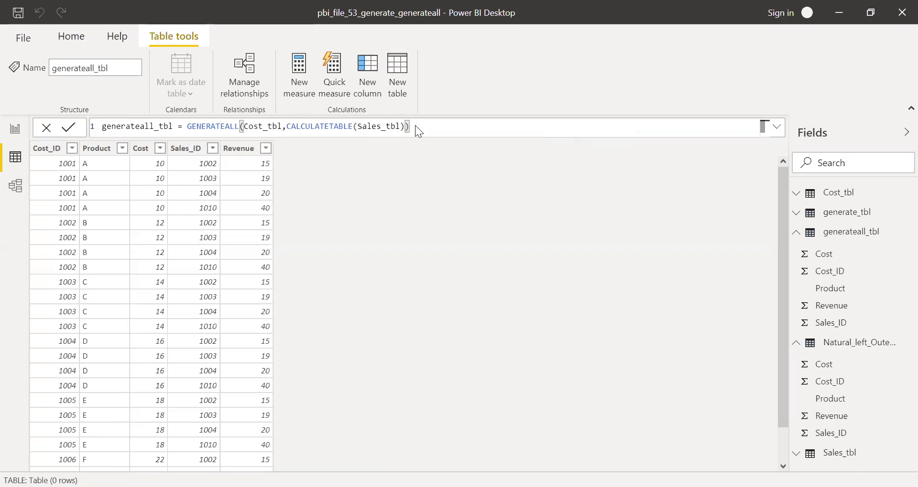
{"action": "key", "text": "Return"}
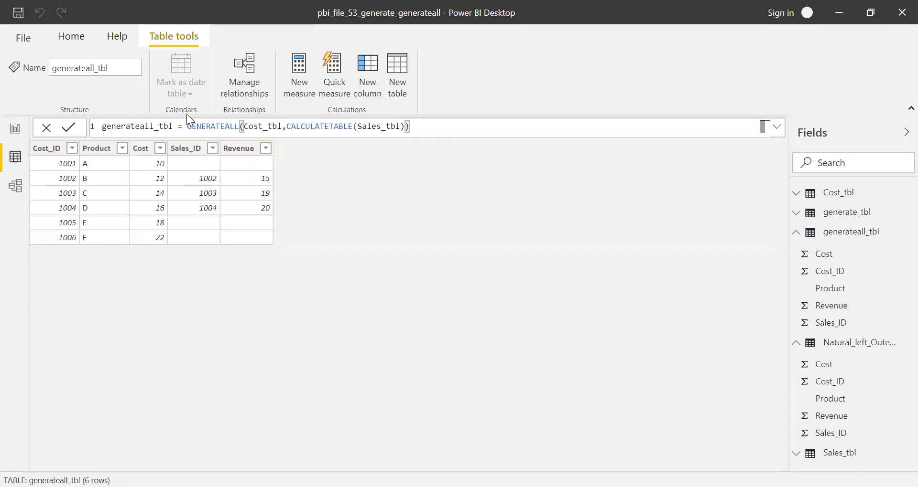
Add ,Sales_tbl[Revenue]>15 inside CALCULATETABLE in generateall_tbl's formula, keeping sales values only for 1003 and 1004
{"action": "left_click", "coordinate": [403, 125]}
{"action": "type", "text": ","}
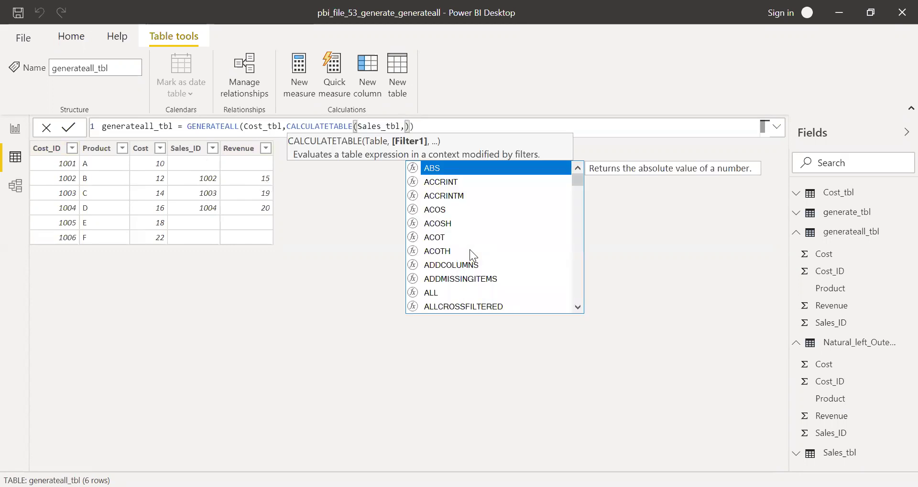
{"action": "type", "text": "Sales_tbl"}
{"action": "key", "text": "Down"}
{"action": "key", "text": "Tab"}
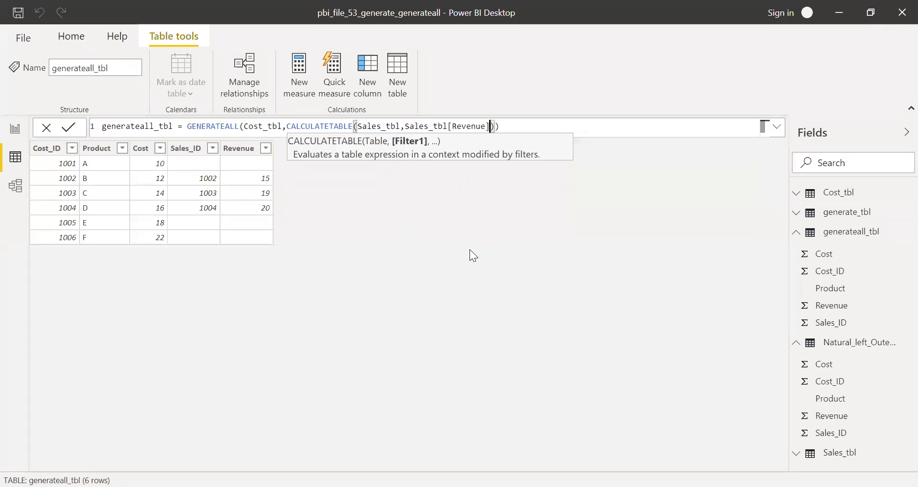
{"action": "type", "text": ">15"}
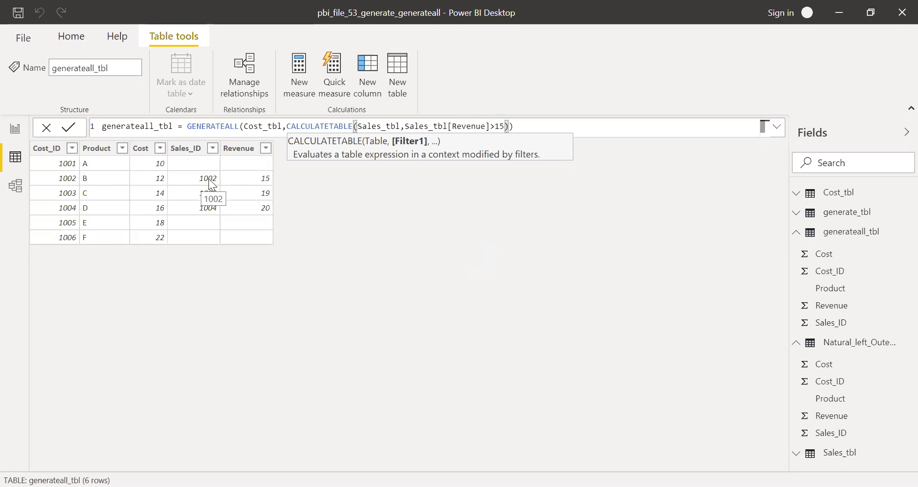
{"action": "left_click", "coordinate": [544, 126]}
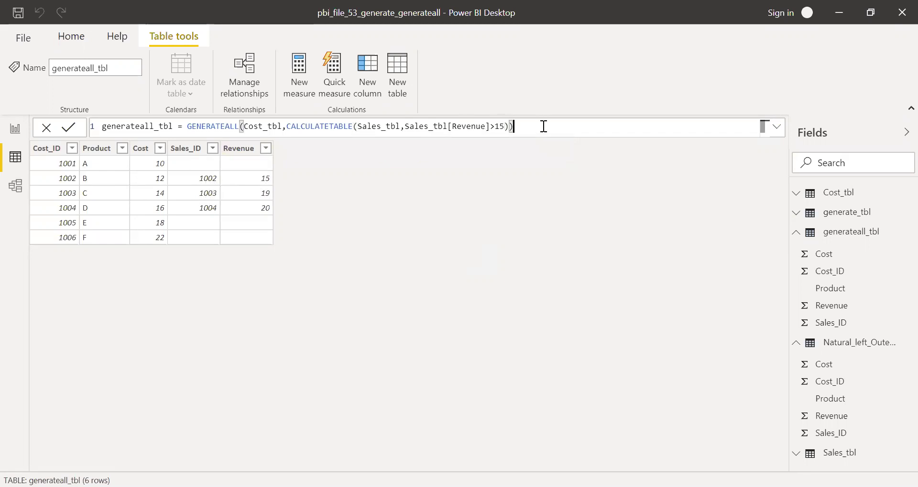
{"action": "key", "text": "Return"}
{"action": "left_click", "coordinate": [503, 126]}
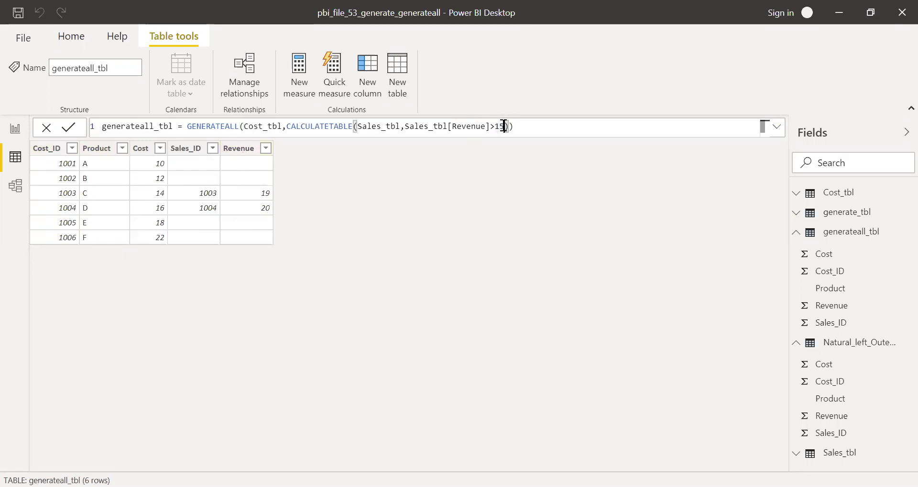
{"action": "left_click", "coordinate": [534, 128]}
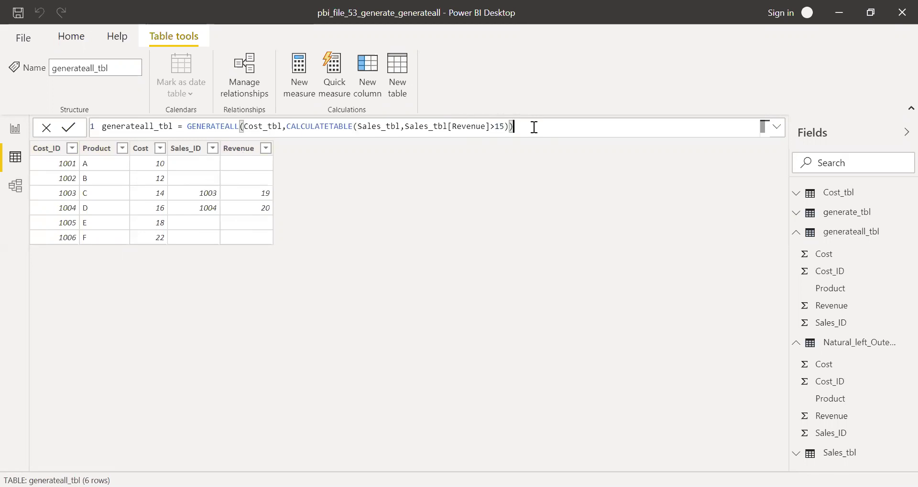